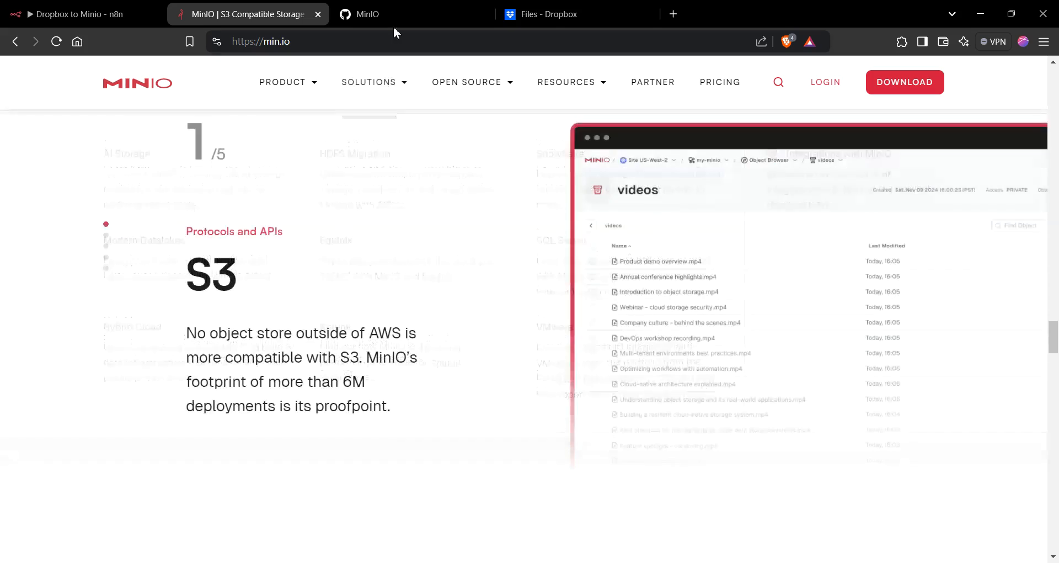
- Switch from the MinIO GitHub and product pages back to the Dropbox to Minio workflow in n8n
{"action": "left_click", "coordinate": [395, 15]}
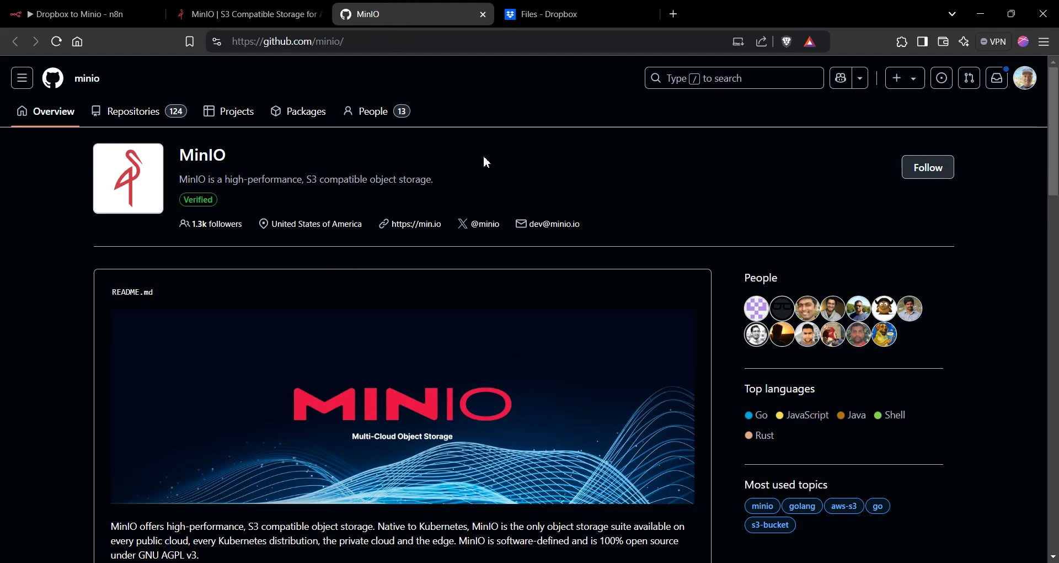
{"action": "left_click", "coordinate": [246, 16]}
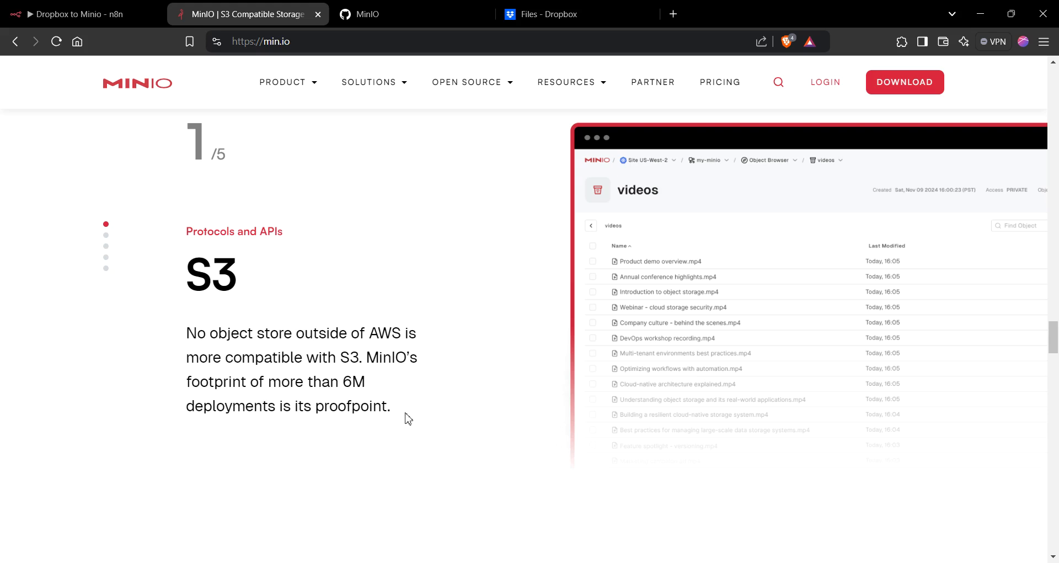
{"action": "left_click", "coordinate": [111, 20]}
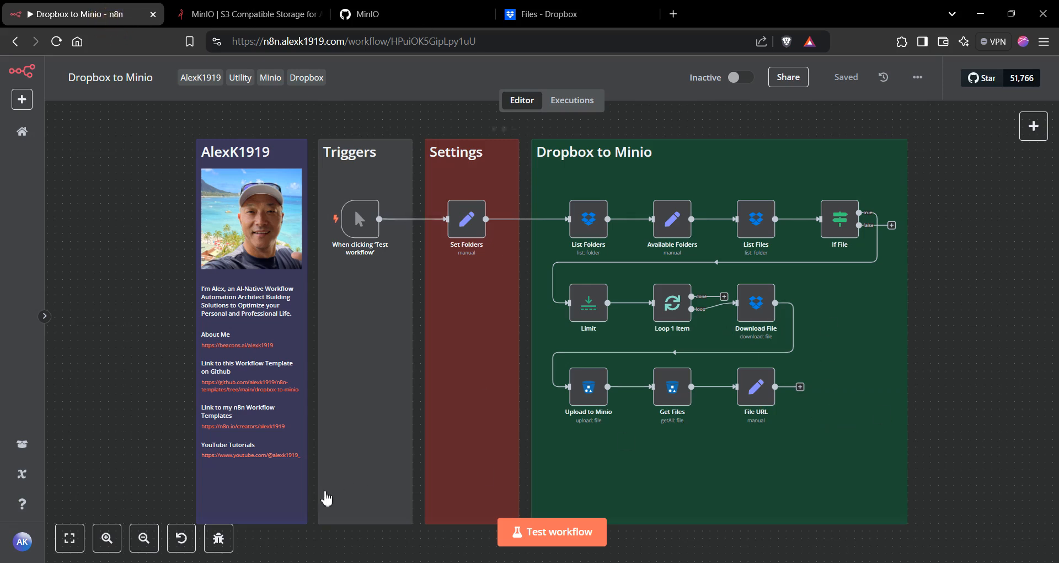
- Zoom in and pan the canvas to frame the Settings and Dropbox to Minio node groups
{"action": "left_click", "coordinate": [107, 537]}
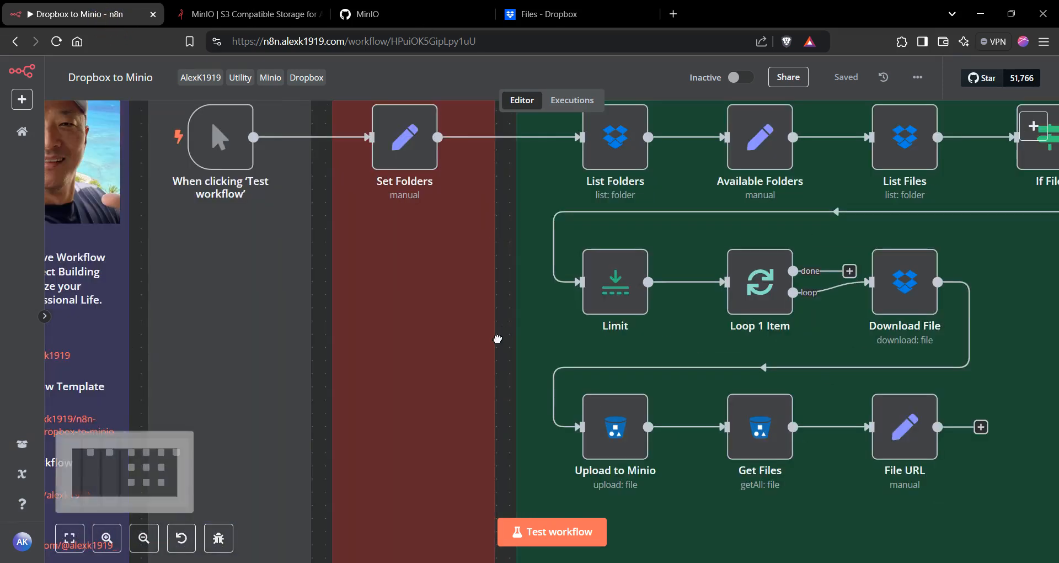
{"action": "left_click_drag", "start_coordinate": [497, 339], "coordinate": [346, 372]}
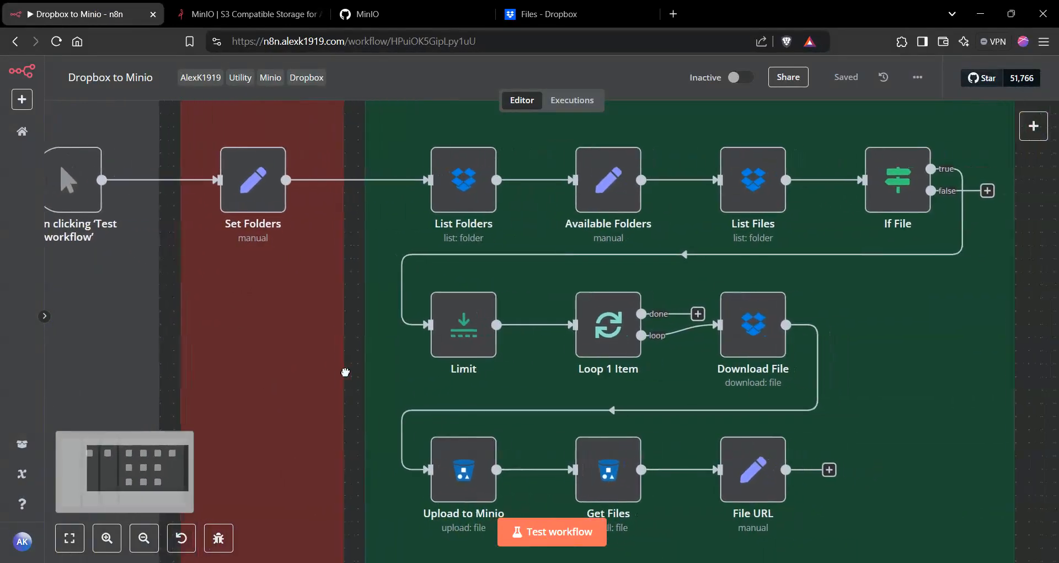
{"action": "mouse_move", "coordinate": [345, 371]}
{"action": "left_mouse_down"}
{"action": "mouse_move", "coordinate": [362, 413]}
{"action": "mouse_move", "coordinate": [371, 385]}
{"action": "left_mouse_up"}
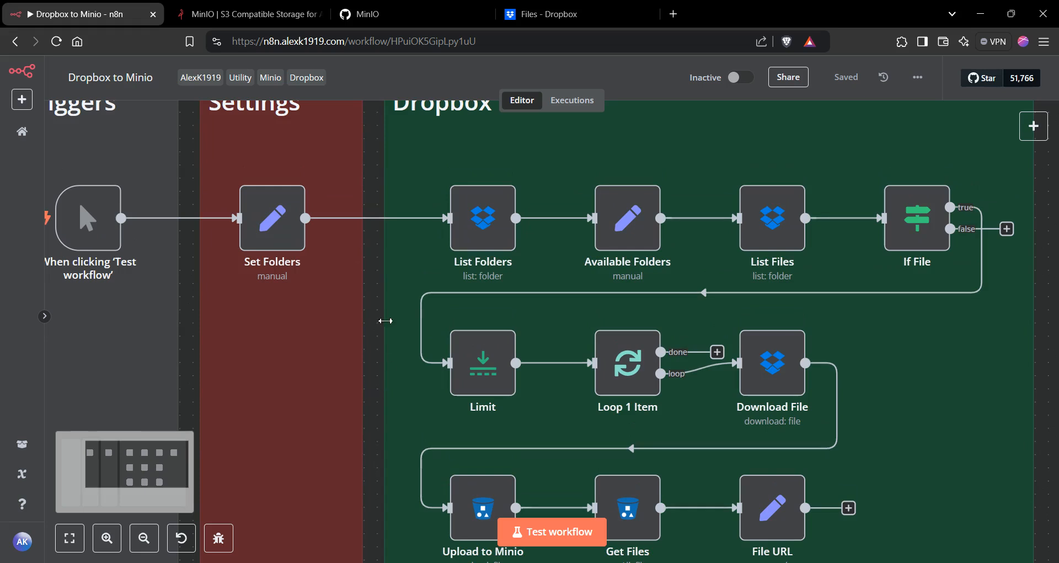
{"action": "left_click_drag", "start_coordinate": [374, 303], "coordinate": [396, 328]}
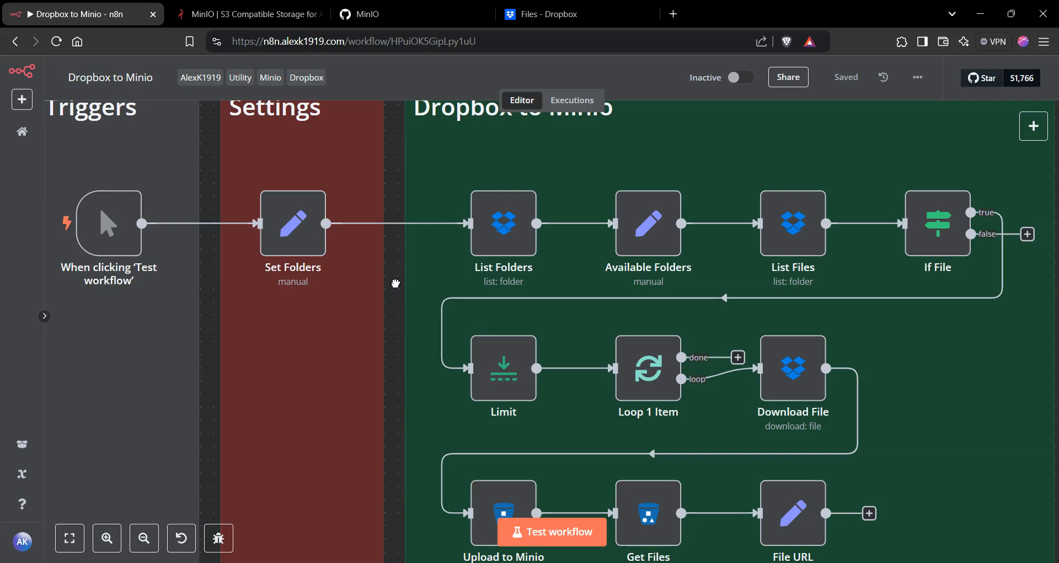
{"action": "mouse_move", "coordinate": [377, 284]}
{"action": "left_mouse_down"}
{"action": "mouse_move", "coordinate": [333, 287]}
{"action": "mouse_move", "coordinate": [292, 232]}
{"action": "mouse_move", "coordinate": [289, 313]}
{"action": "left_mouse_up"}
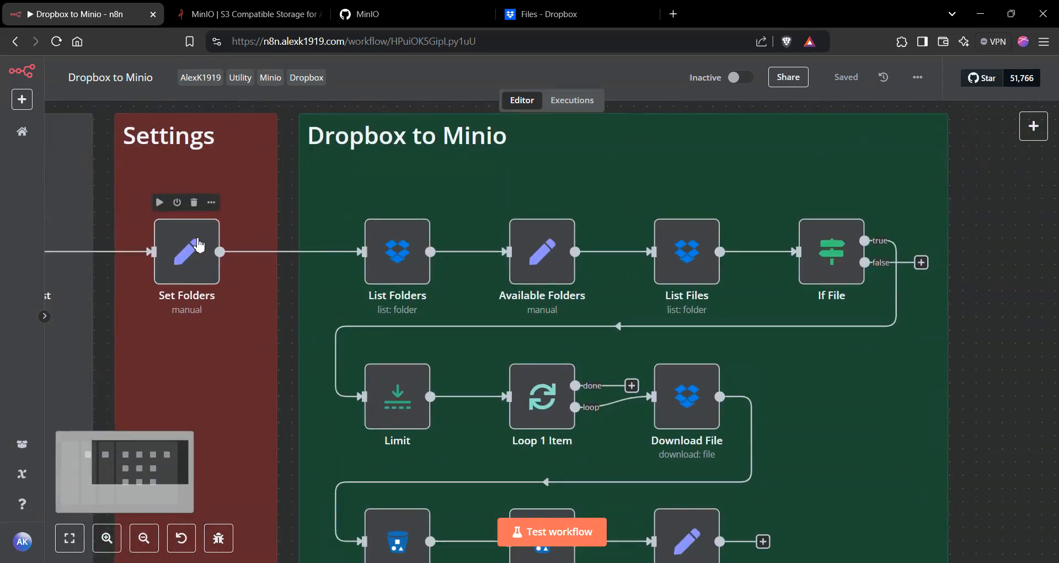
{"action": "double_click", "coordinate": [185, 251]}
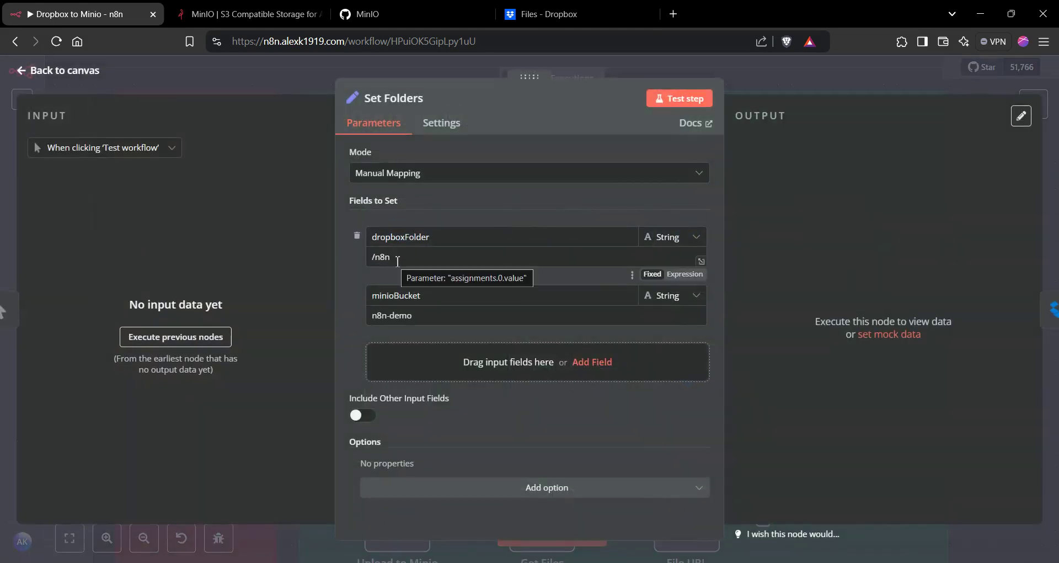
{"action": "left_click_drag", "start_coordinate": [390, 257], "coordinate": [366, 260]}
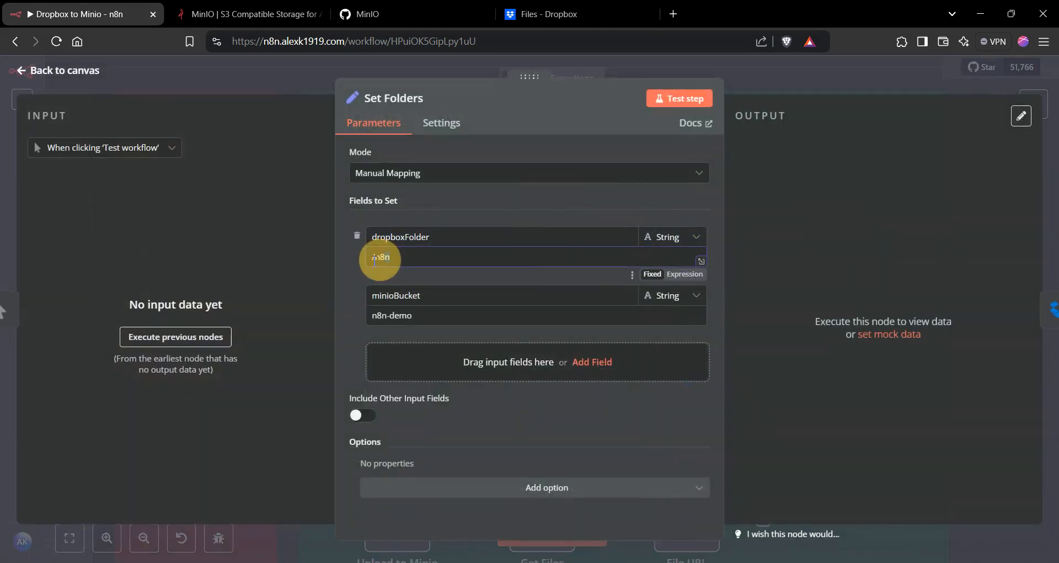
{"action": "left_click_drag", "start_coordinate": [418, 316], "coordinate": [365, 316]}
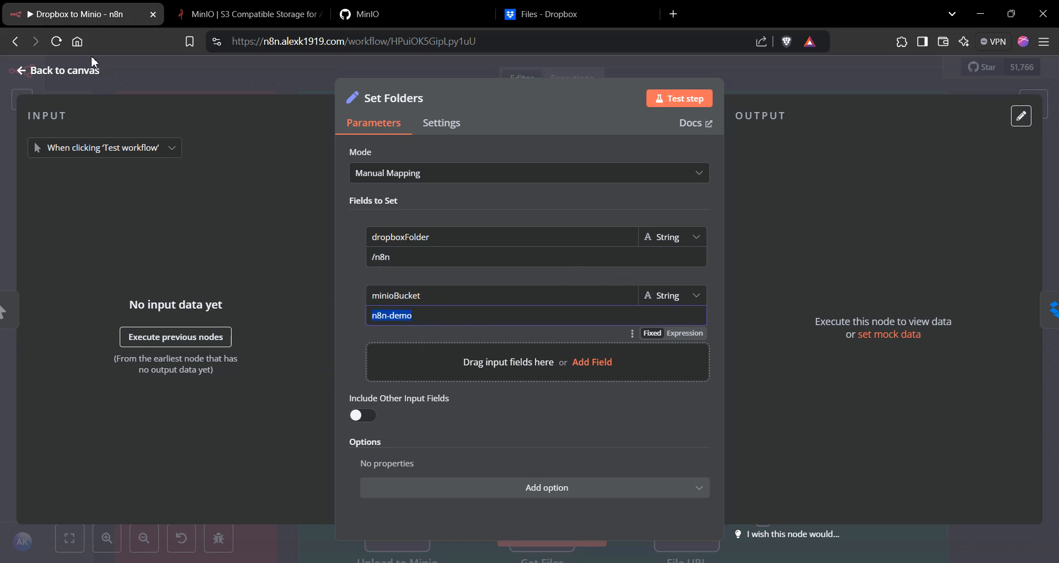
{"action": "left_click", "coordinate": [65, 71]}
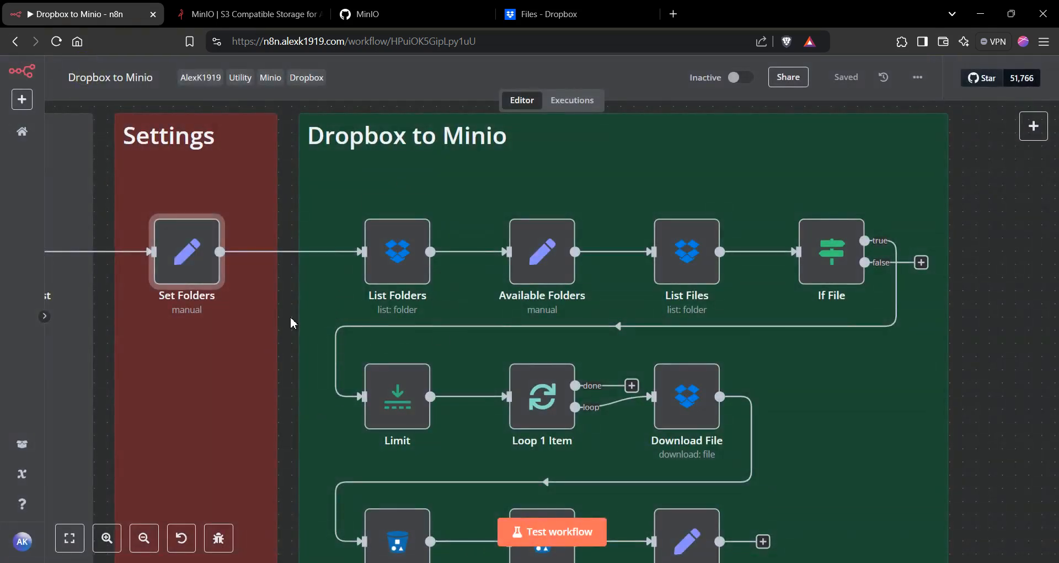
- Show the addable-nodes list, search it for 's3', then clear the search again
{"action": "mouse_move", "coordinate": [979, 352]}
{"action": "left_mouse_down"}
{"action": "mouse_move", "coordinate": [974, 309]}
{"action": "mouse_move", "coordinate": [938, 298]}
{"action": "mouse_move", "coordinate": [938, 285]}
{"action": "left_mouse_up"}
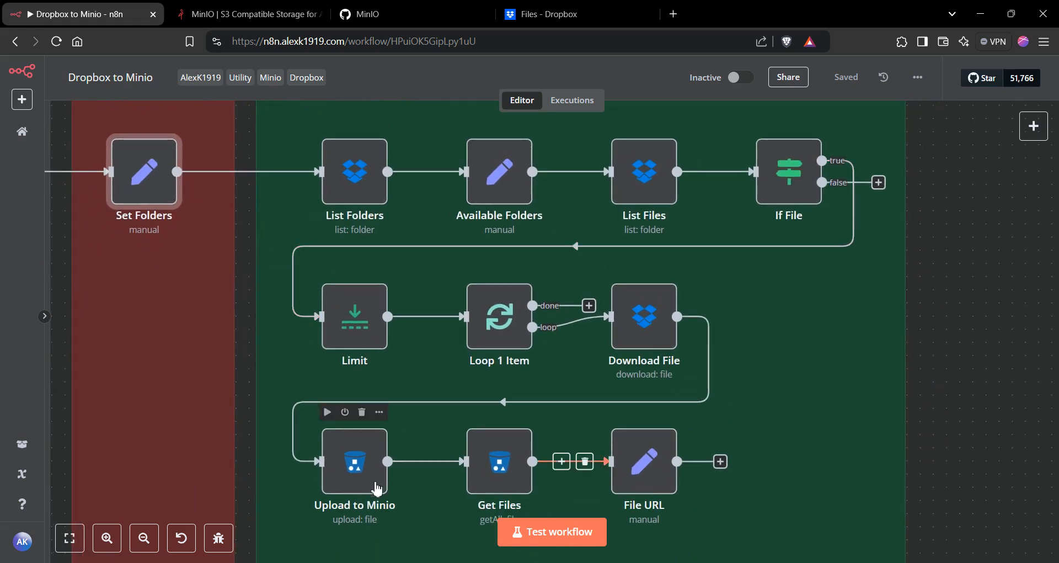
{"action": "left_click", "coordinate": [1034, 126]}
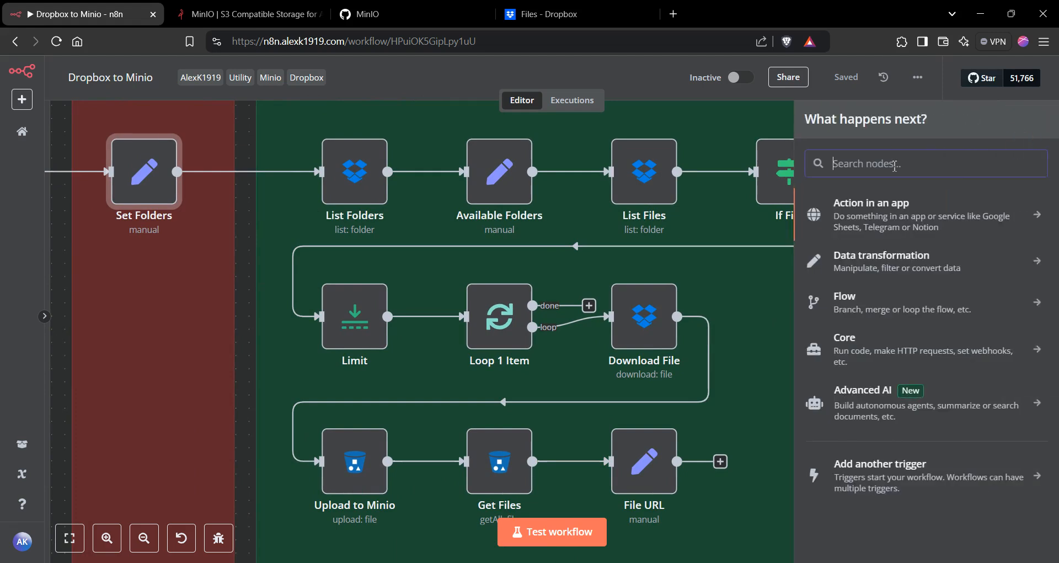
{"action": "type", "text": "mini"}
{"action": "key", "text": "BackSpace"}
{"action": "key", "text": "BackSpace"}
{"action": "key", "text": "BackSpace"}
{"action": "type", "text": "s3"}
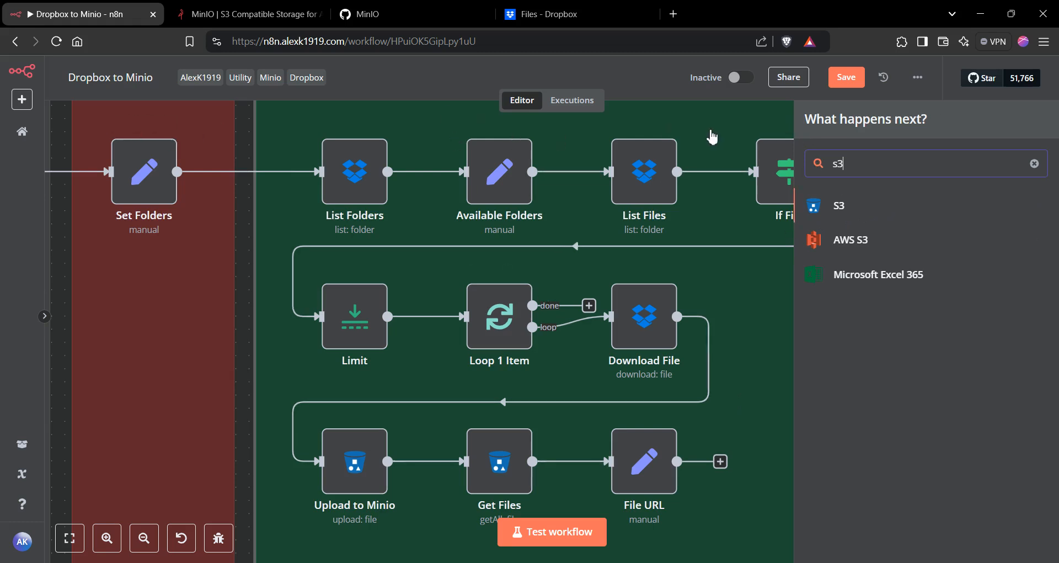
{"action": "left_click", "coordinate": [1034, 164]}
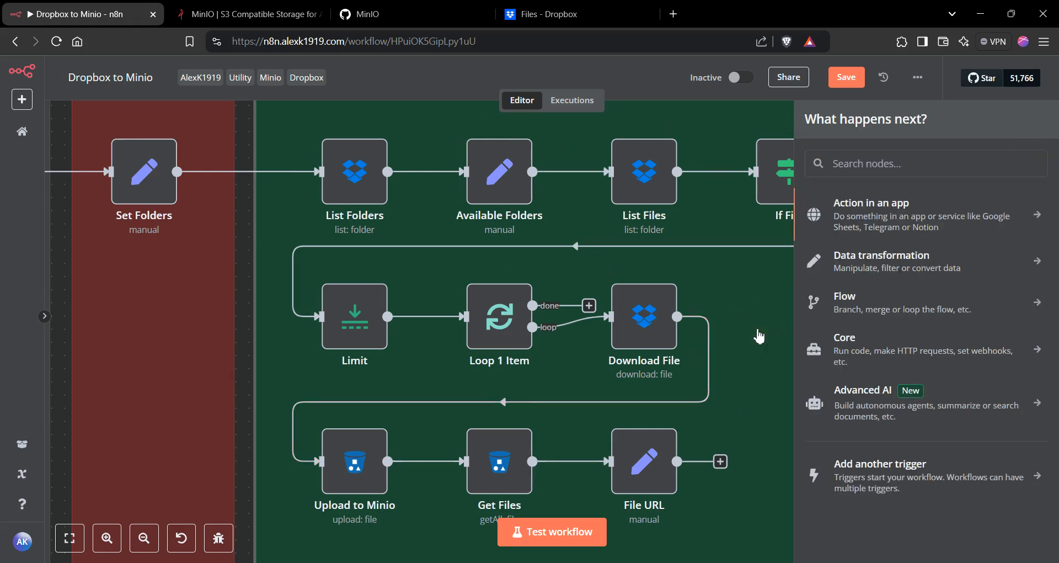
- Close the addable-nodes panel by clicking the empty canvas
{"action": "left_click", "coordinate": [158, 113]}
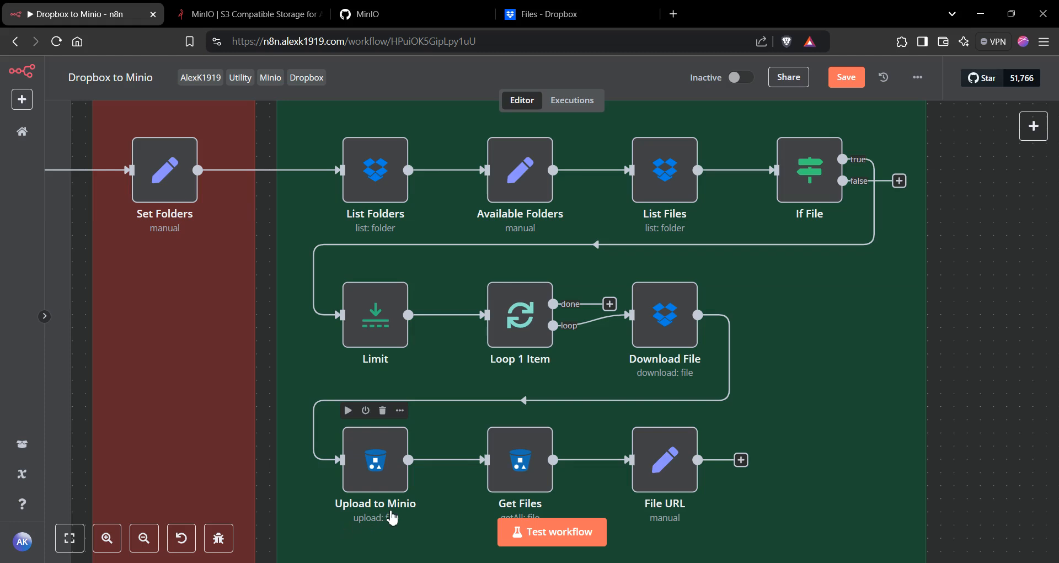
{"action": "scroll", "coordinate": [882, 364], "scroll_direction": "down", "scroll_amount": 2}
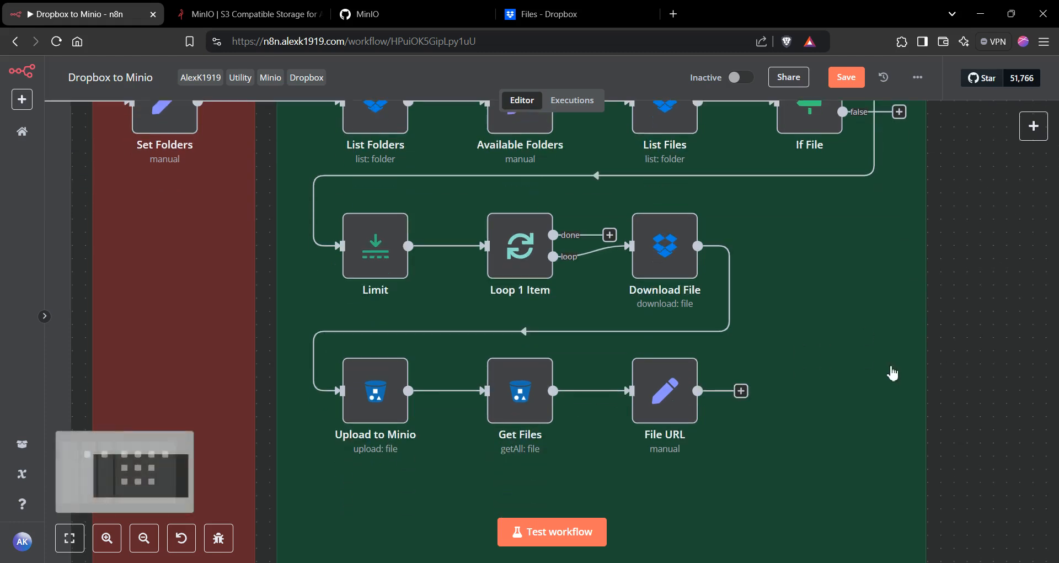
{"action": "mouse_move", "coordinate": [664, 460]}
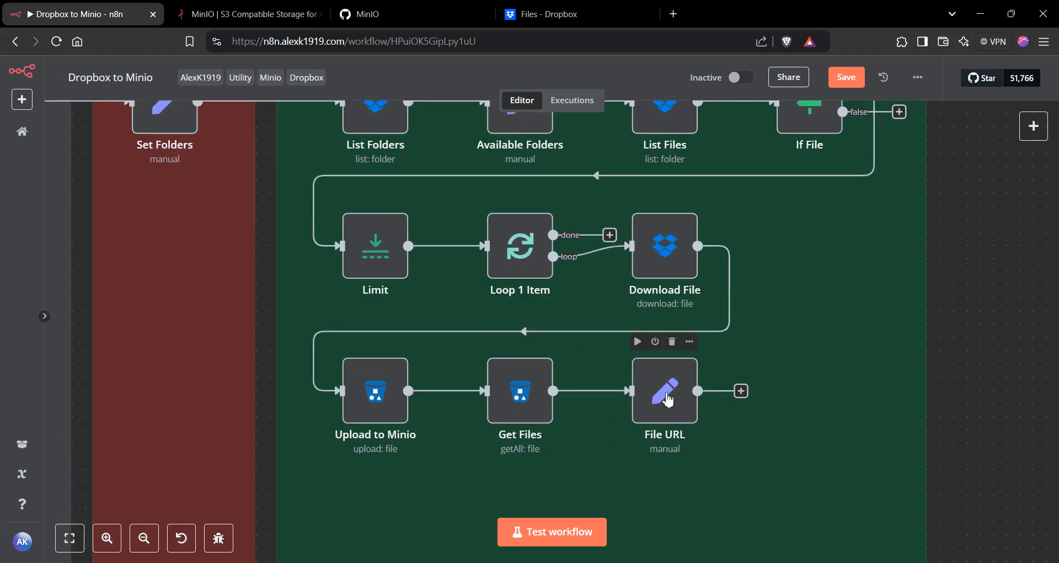
{"action": "scroll", "coordinate": [924, 340], "scroll_direction": "up", "scroll_amount": 1}
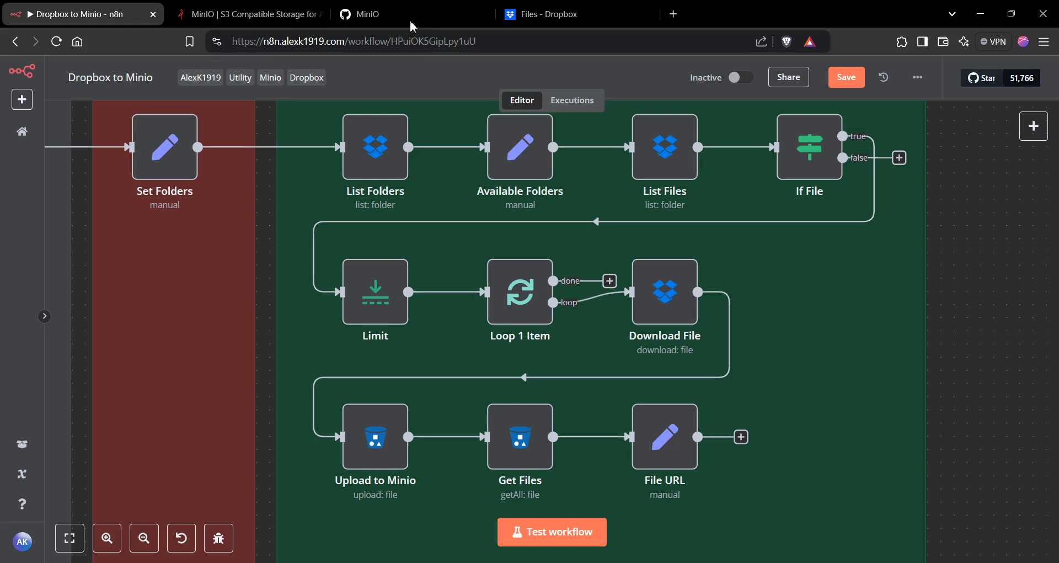
- Visit the MinIO site briefly, then return to the Dropbox to Minio workflow canvas
{"action": "left_click", "coordinate": [229, 25]}
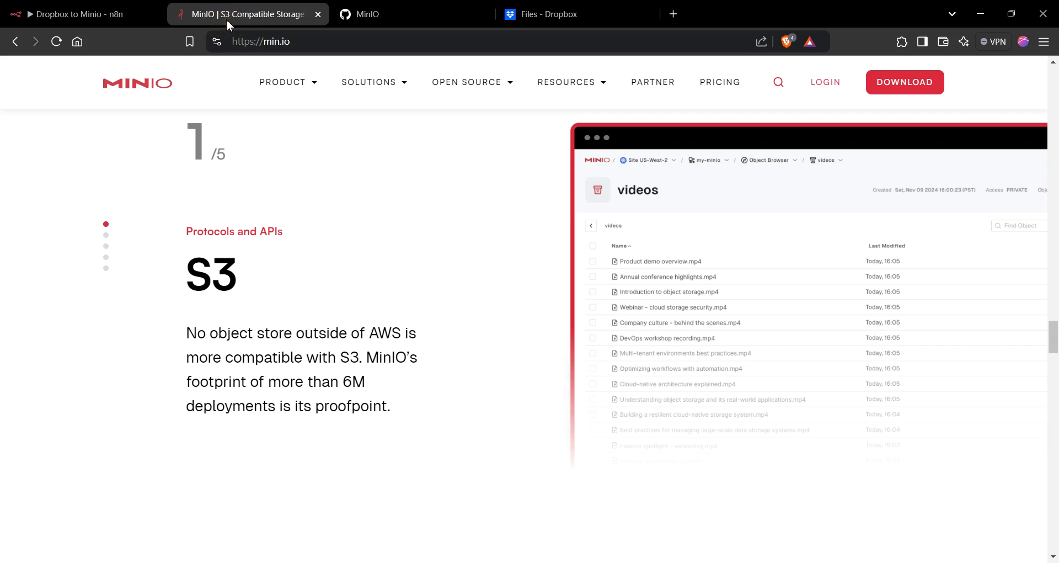
{"action": "left_click", "coordinate": [91, 21]}
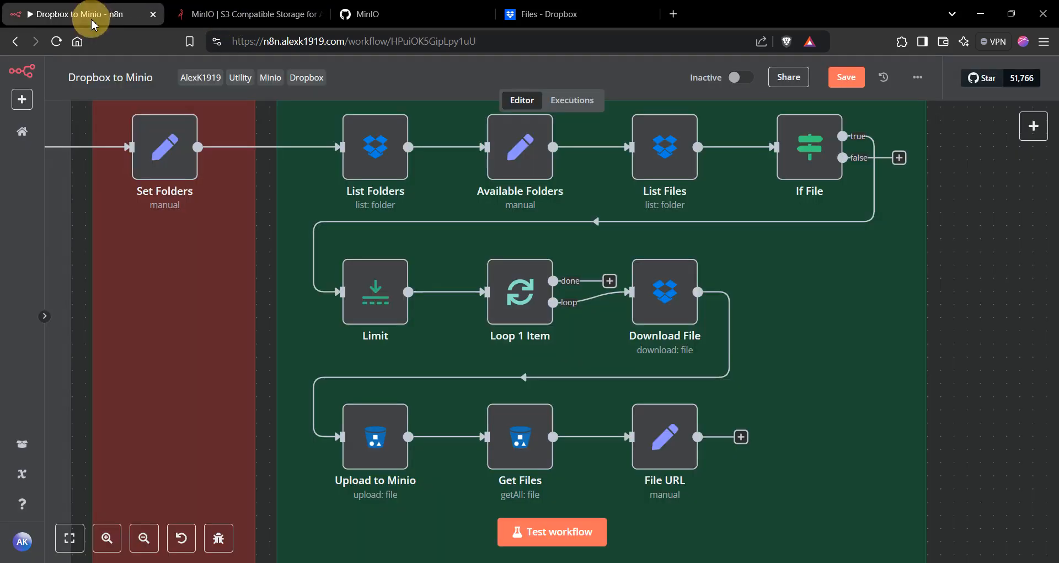
{"action": "left_click", "coordinate": [957, 360]}
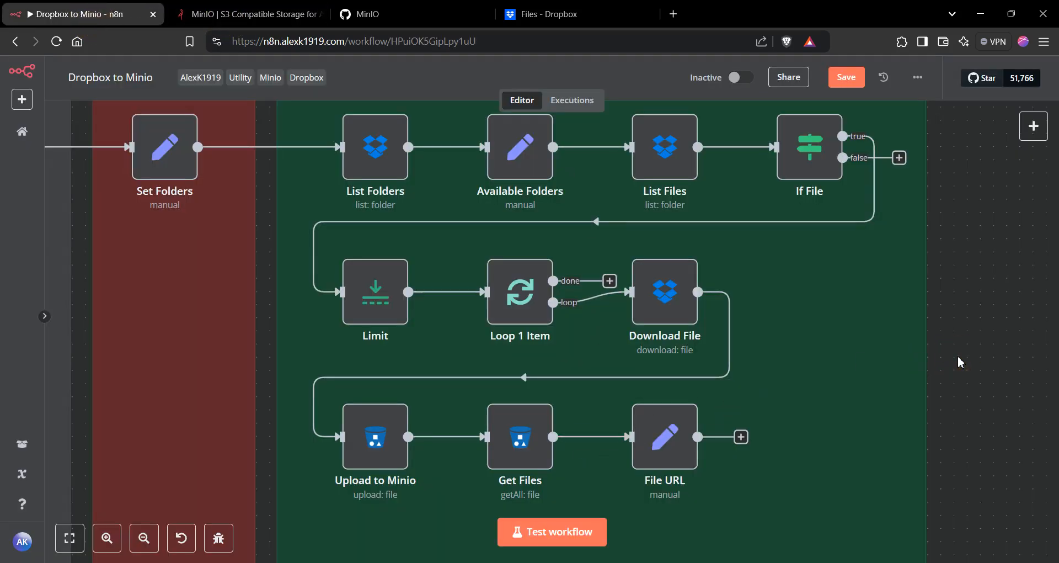